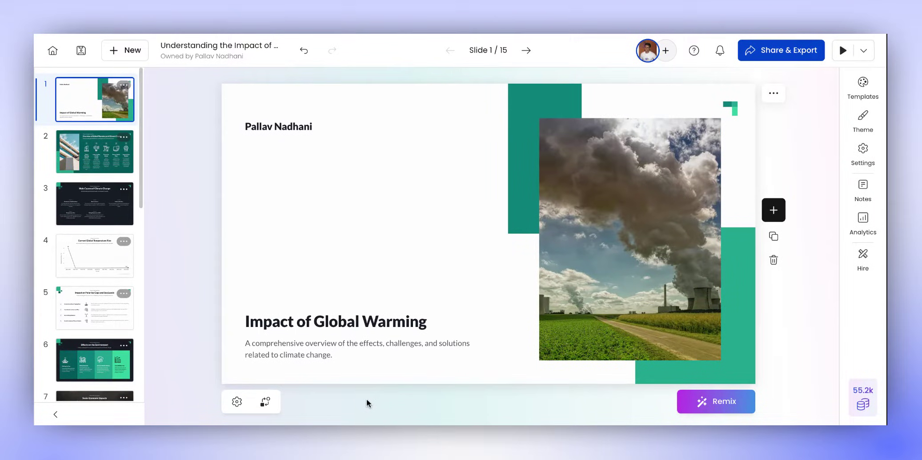
Step: Extend the title slide's heading to read "Impact of Global Warming and Climate Change"
scroll(102, 110, "down", 3)
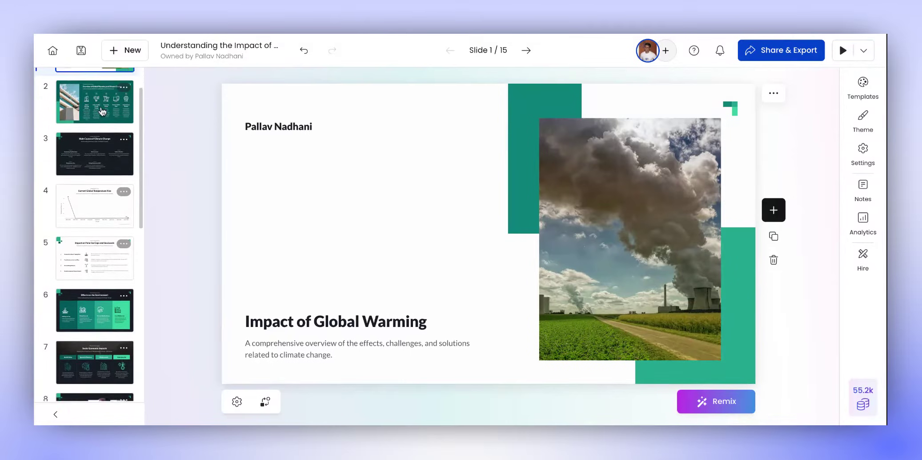
scroll(101, 110, "down", 7)
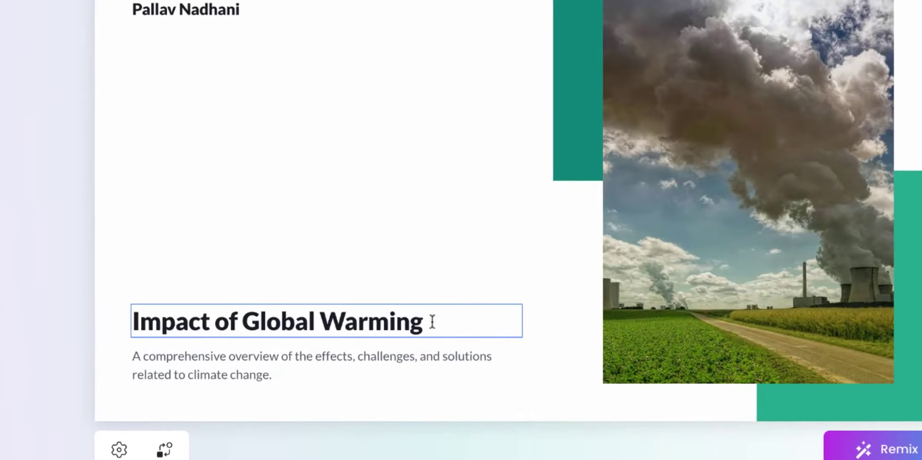
left_click(443, 321)
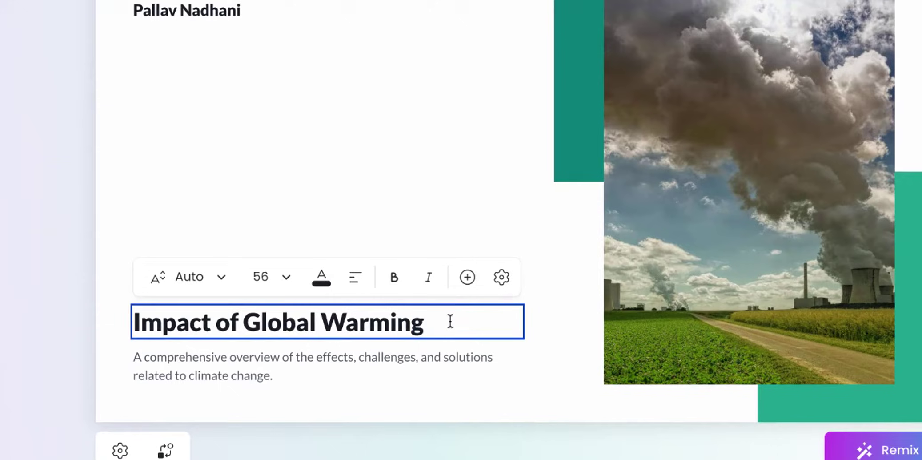
type("and ")
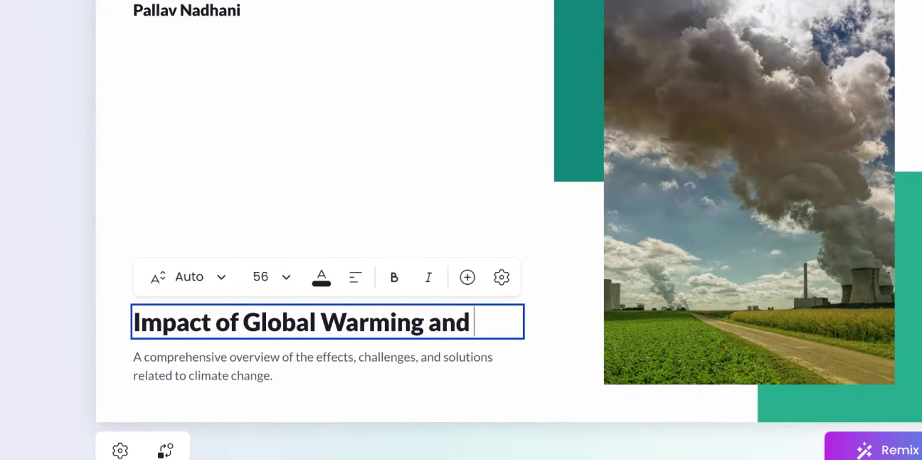
type("Climate Change")
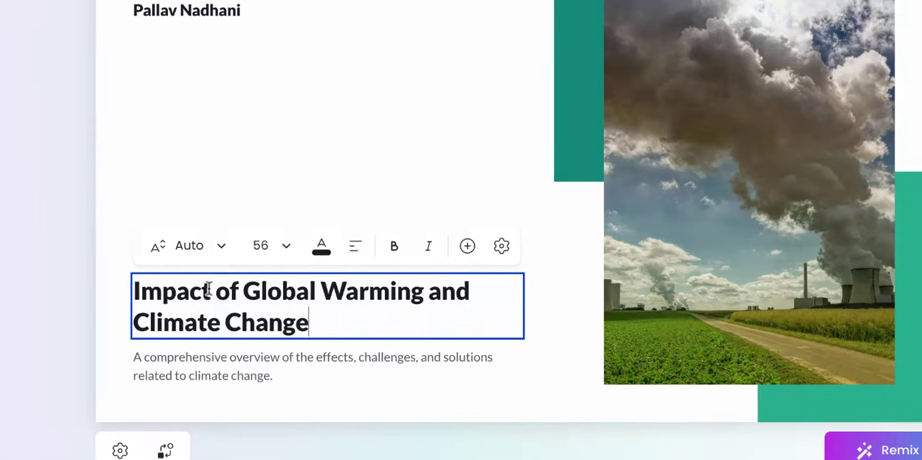
Step: Set the title slide heading's font size to 72 and its text colour to the darker standard blue
left_click(282, 252)
scroll(319, 124, "down", 4)
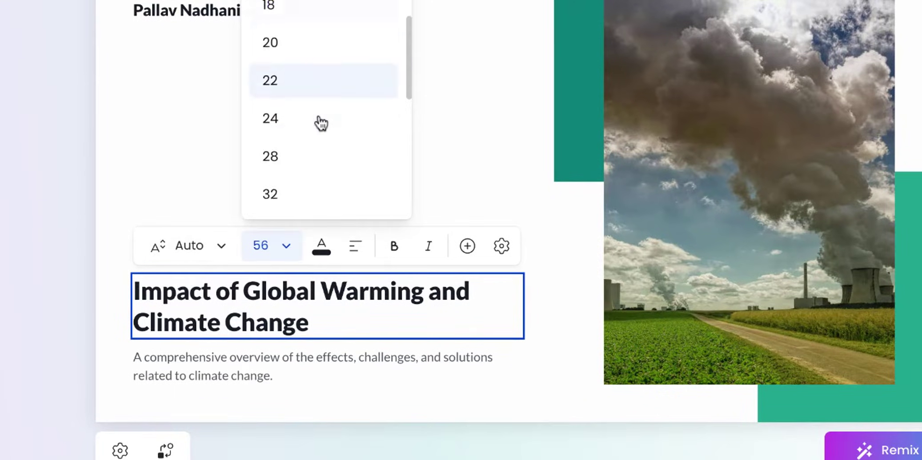
scroll(320, 124, "down", 2)
left_click(318, 160)
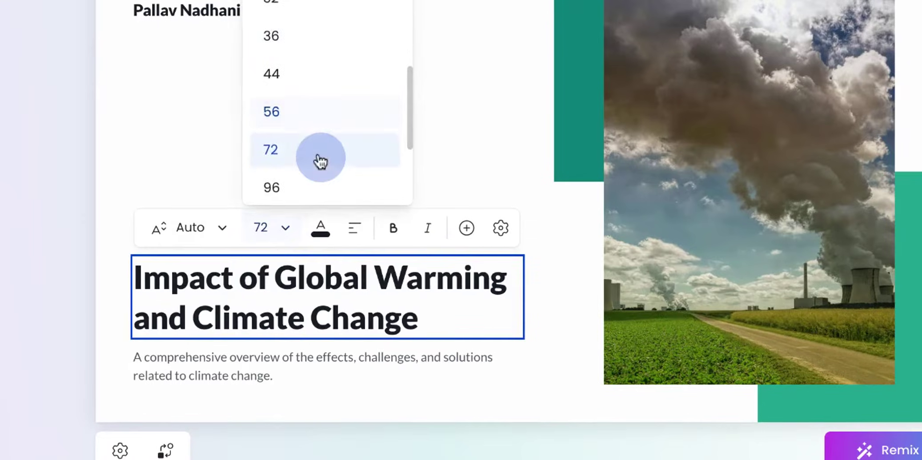
left_click(325, 235)
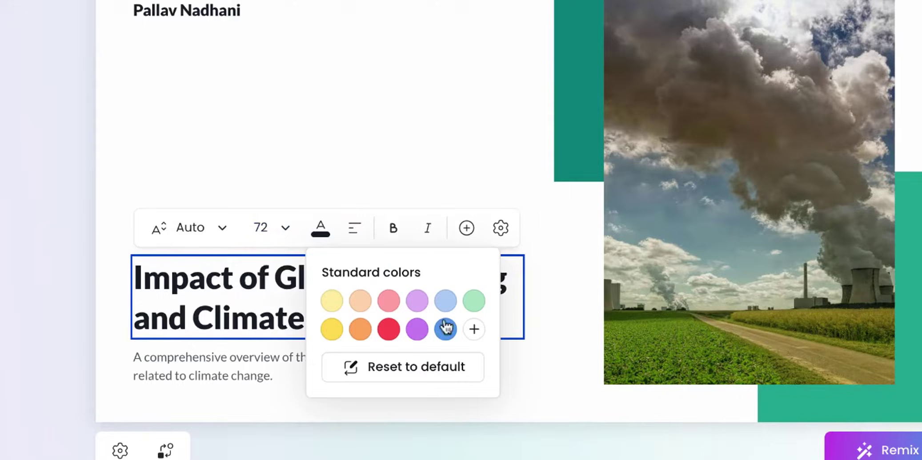
left_click(445, 329)
left_click(66, 278)
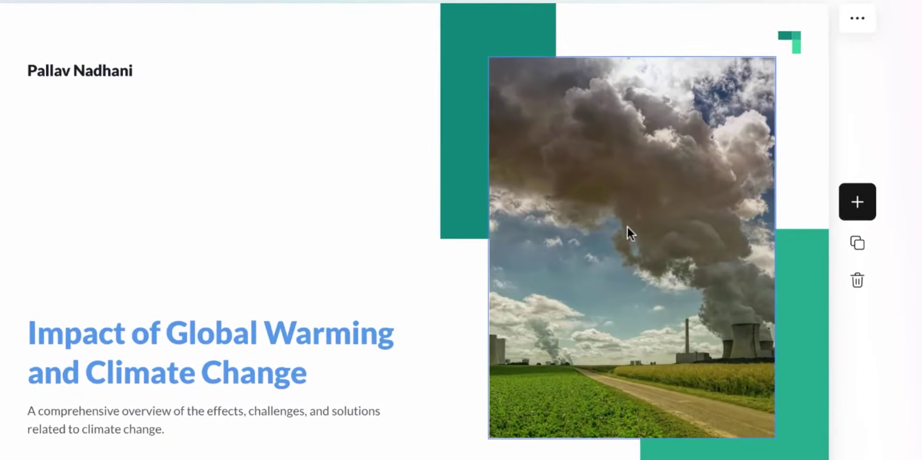
Step: Replace the title slide's photo with the smoking chimney beside a road, found by searching images for "climate change"
left_click(627, 225)
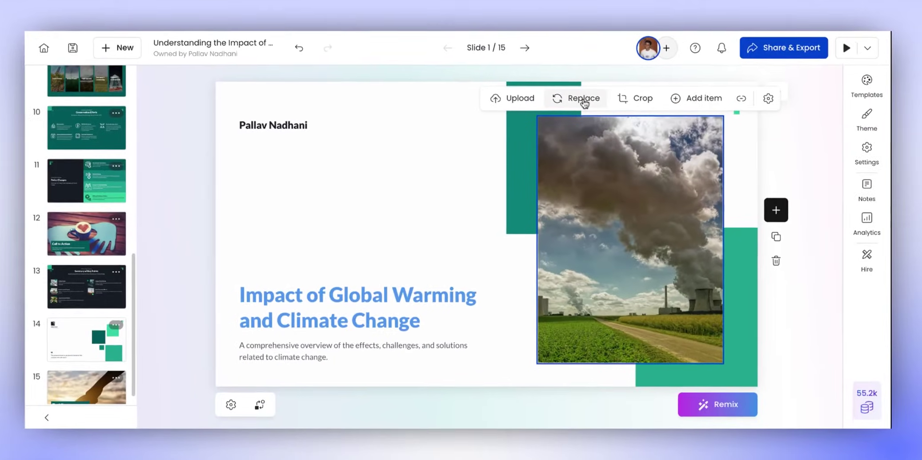
left_click(584, 100)
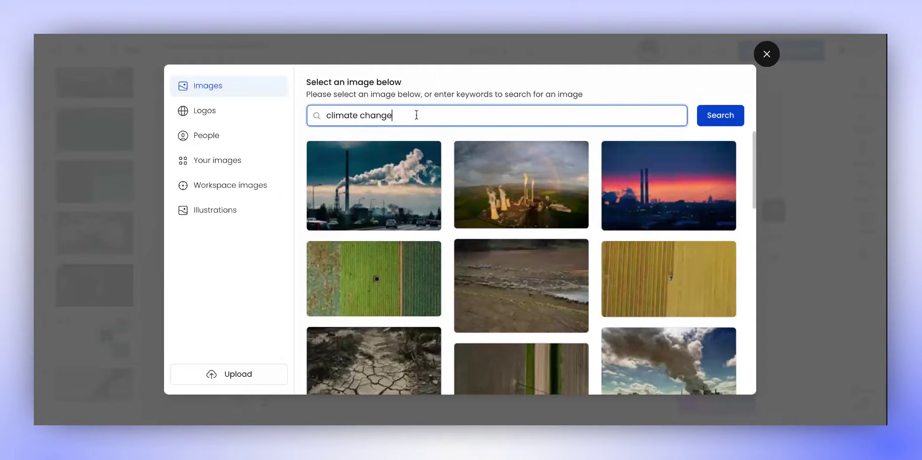
left_click(720, 116)
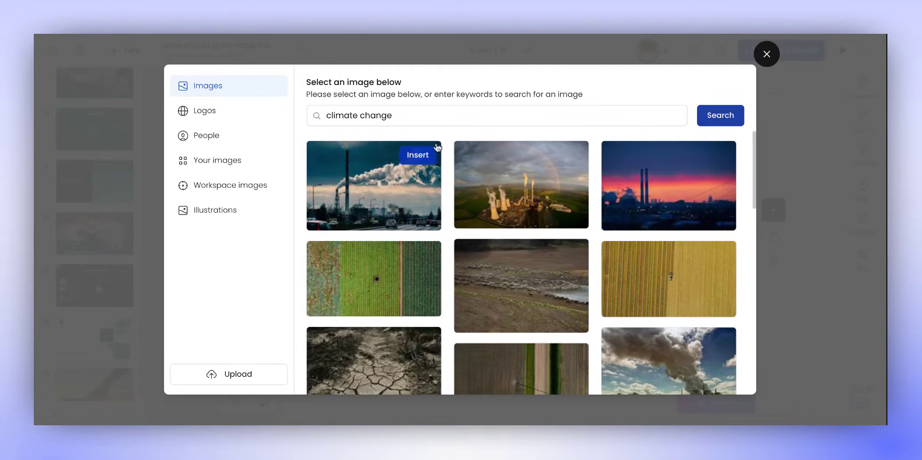
left_click(417, 156)
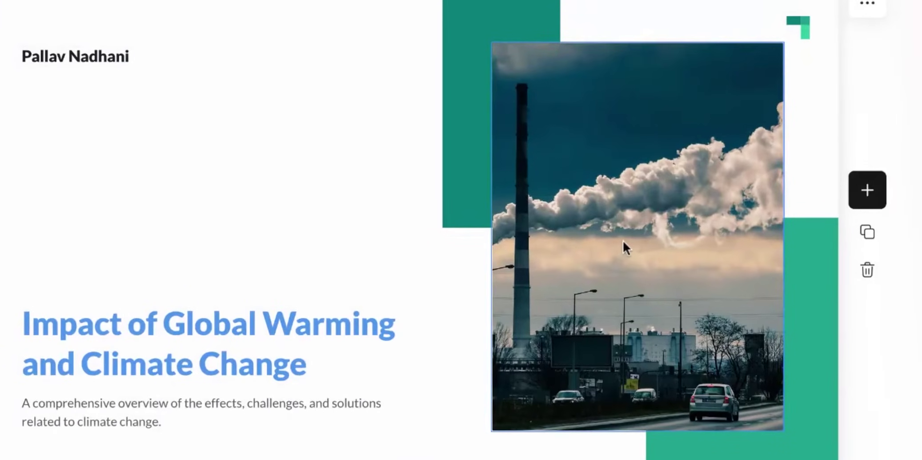
Step: Crop the title slide's photo by enlarging it slightly and shifting it so both chimneys sit inside the frame
left_click(621, 243)
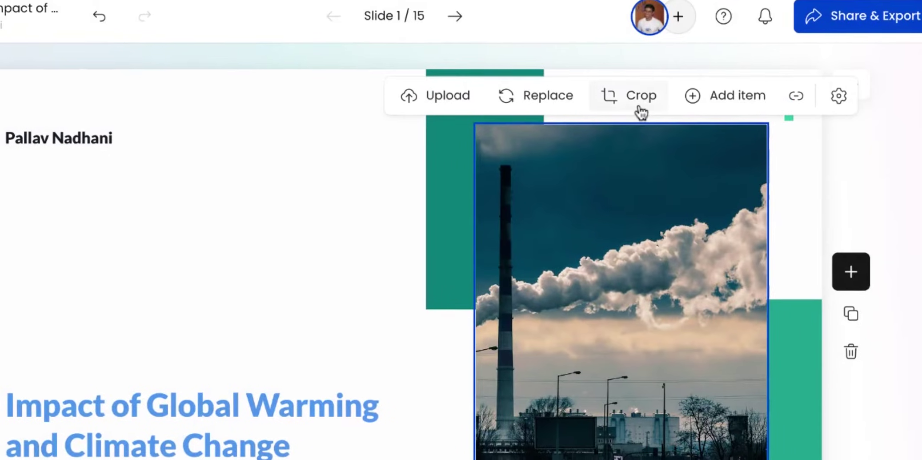
left_click(640, 112)
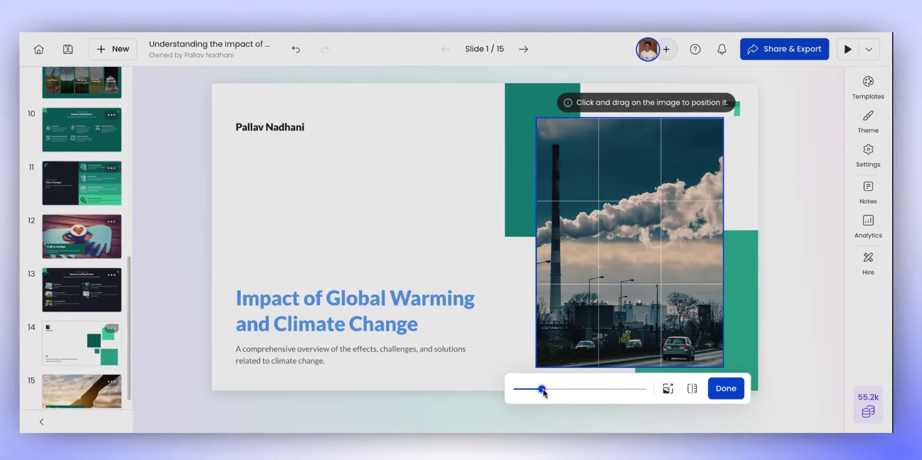
left_click_drag(543, 389, 557, 390)
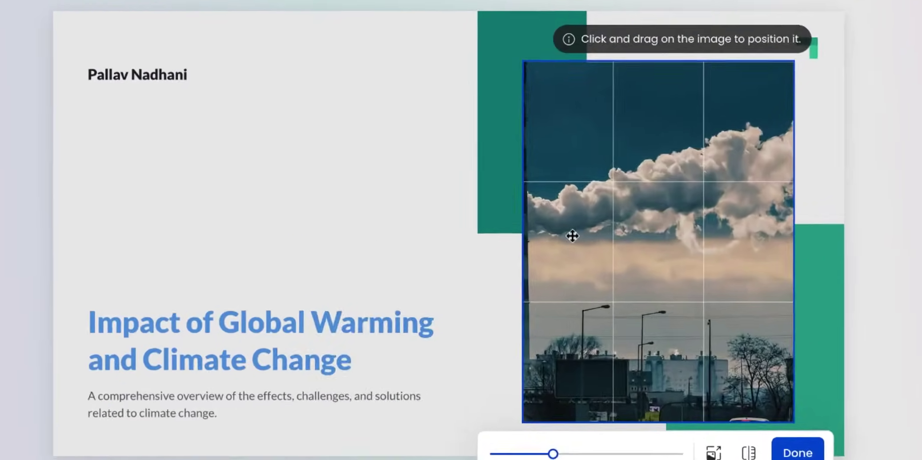
left_click_drag(572, 234, 660, 280)
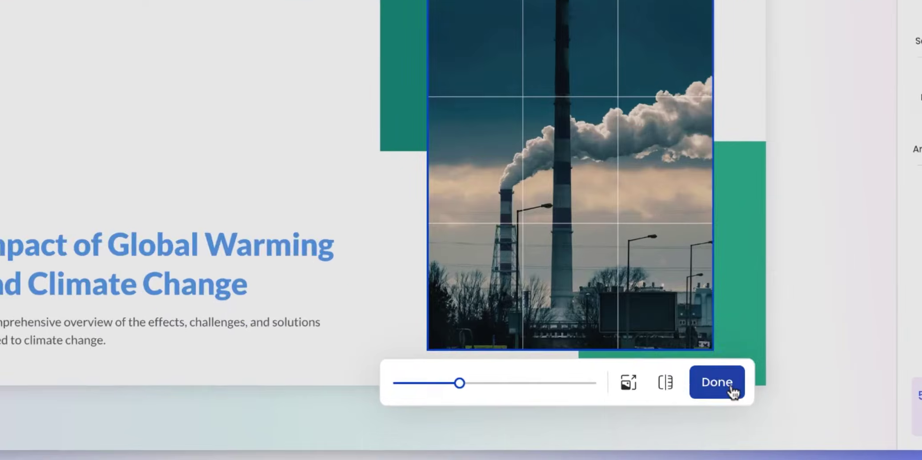
left_click(723, 382)
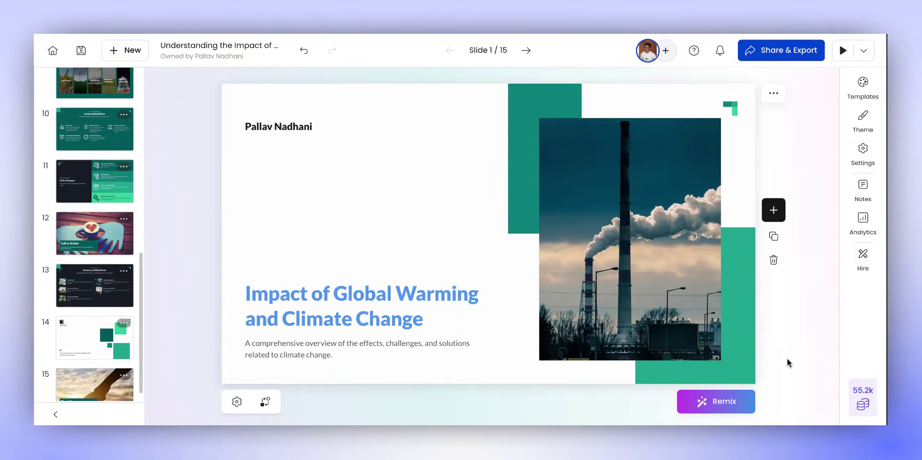
Step: Change the content type of slide 2, the climate change overview, to Bullet List
scroll(129, 222, "up", 10)
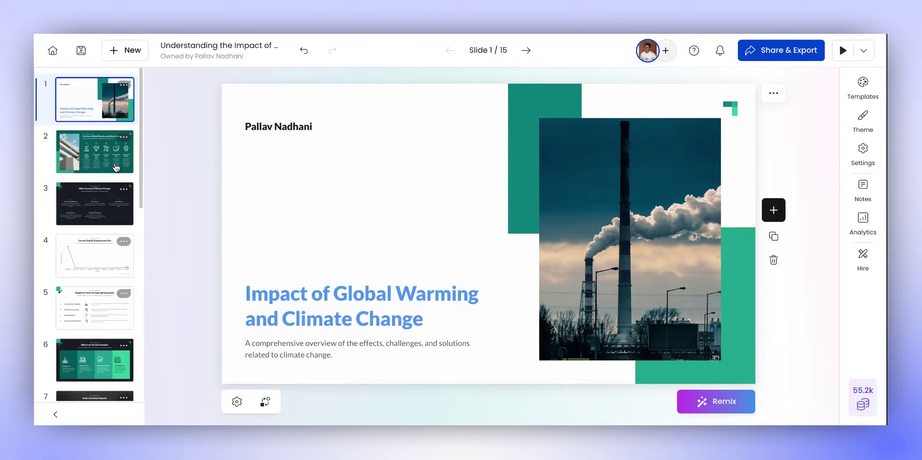
left_click(116, 168)
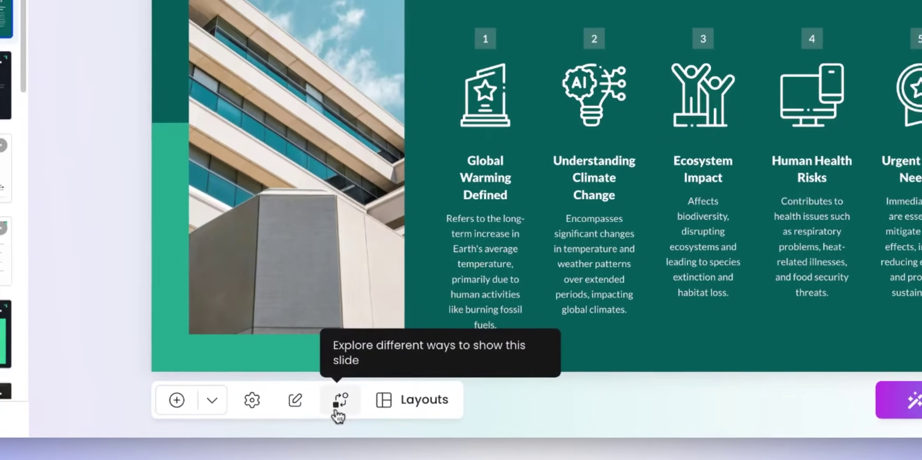
left_click(339, 410)
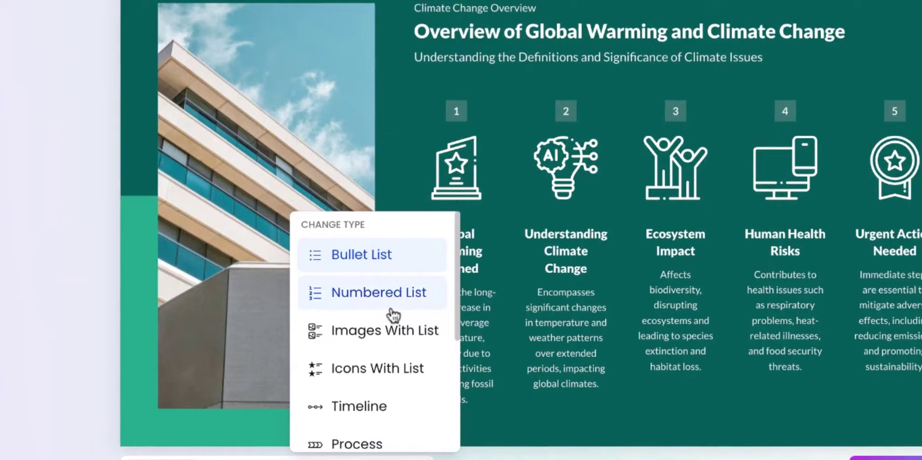
left_click(427, 187)
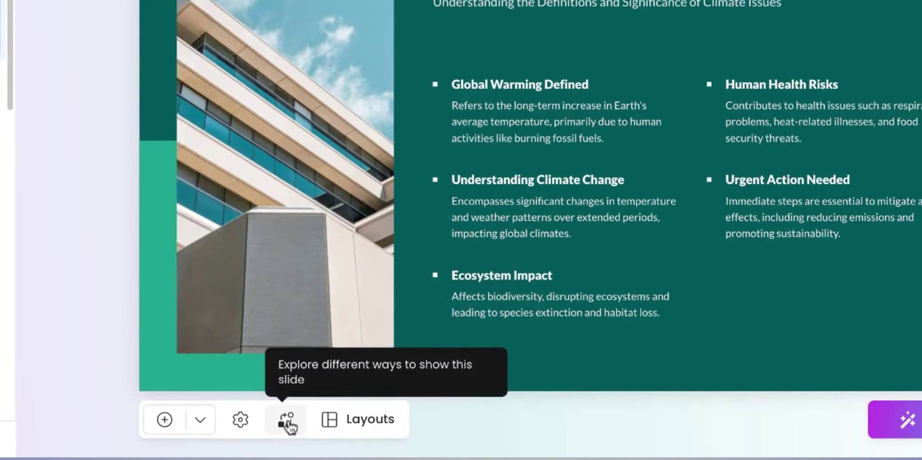
left_click(287, 420)
scroll(365, 232, "down", 1)
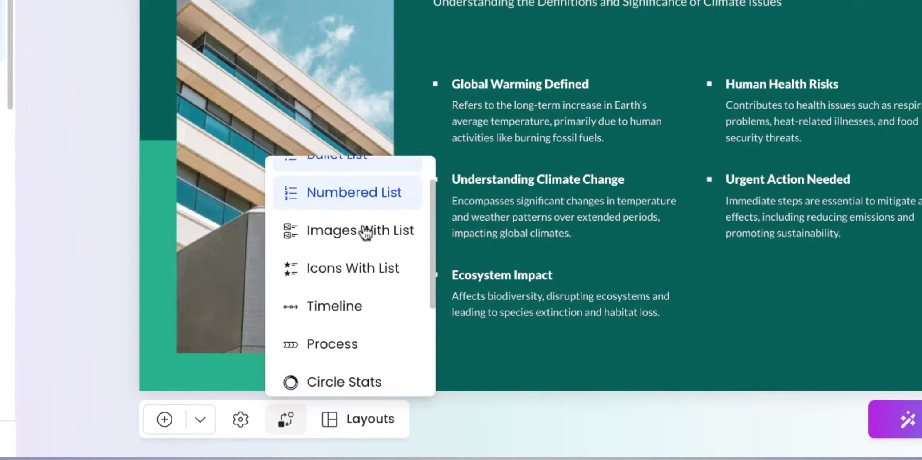
scroll(366, 232, "down", 3)
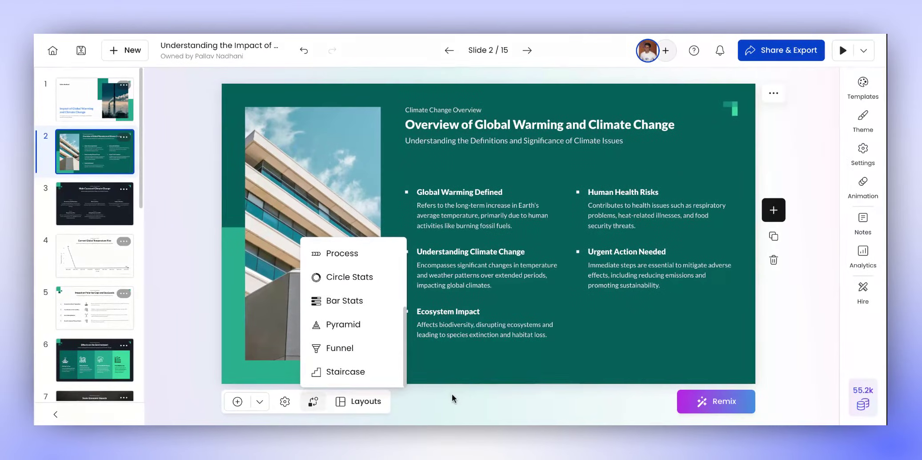
left_click(451, 394)
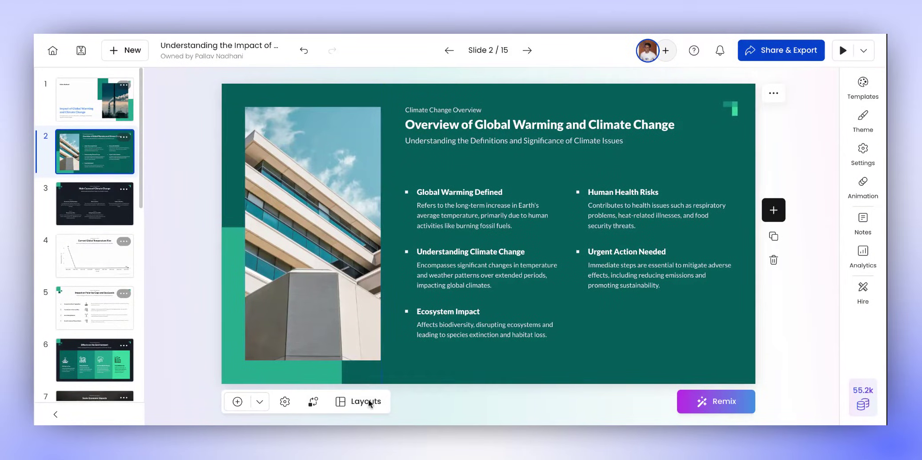
Step: Change slide 2's layout to the full-slide content layout without a heading or image
left_click(355, 294)
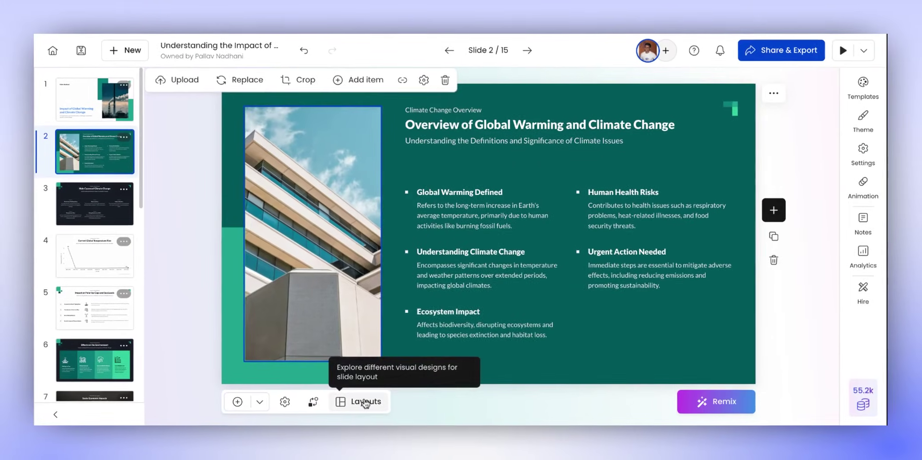
left_click(364, 402)
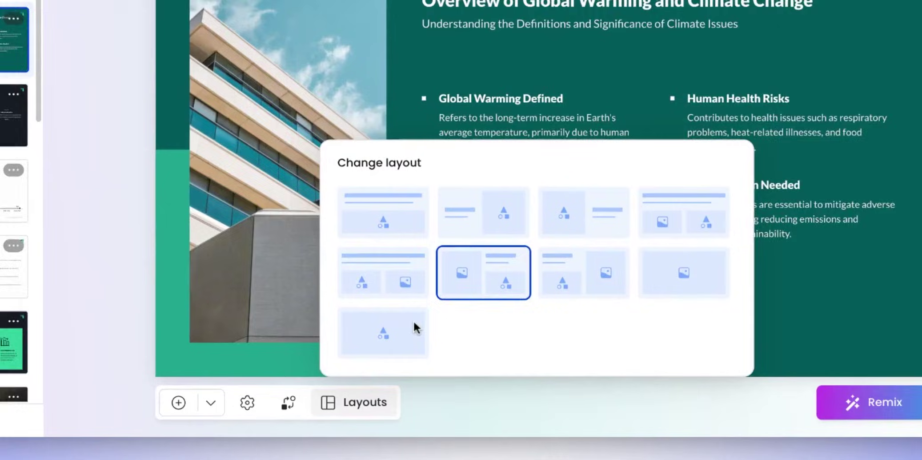
left_click(413, 327)
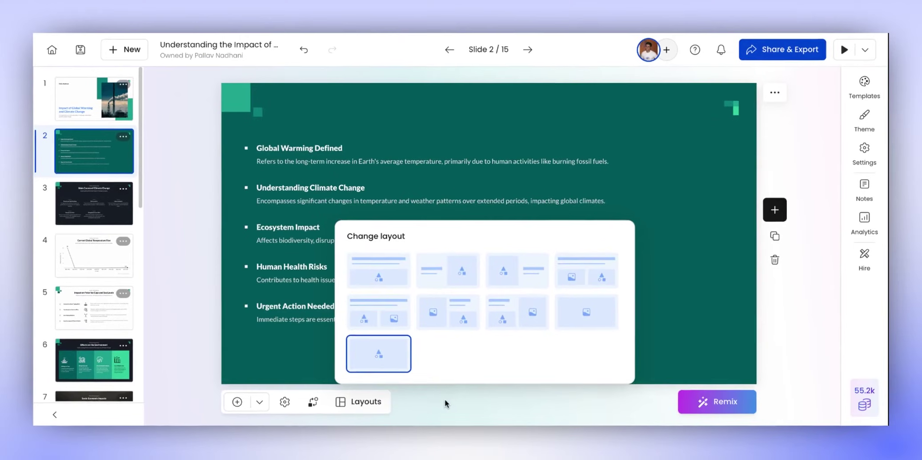
left_click(491, 404)
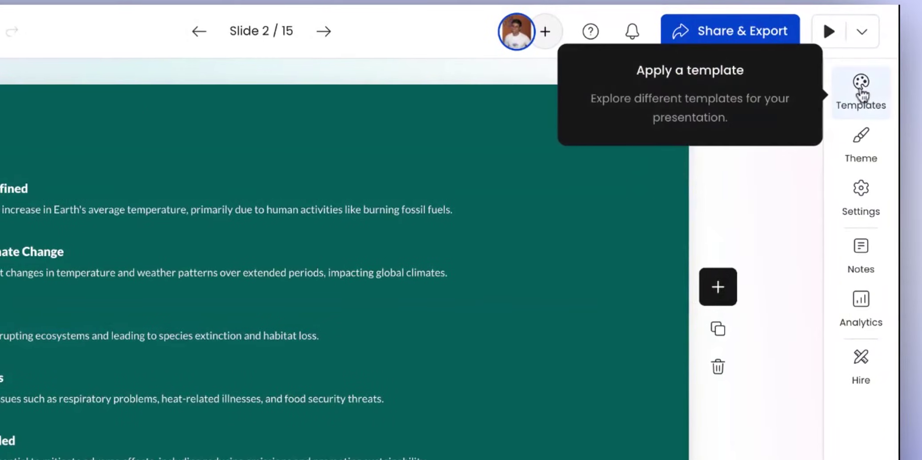
Step: Browse the gallery of templates available for the presentation
left_click(862, 89)
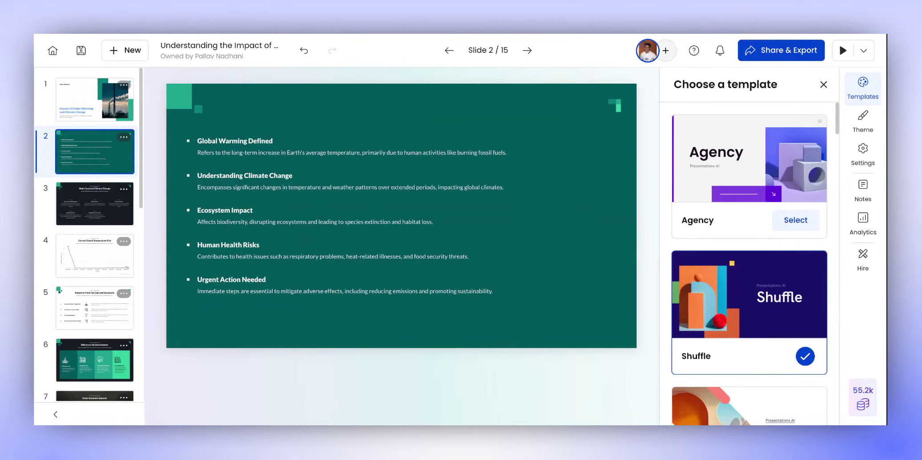
scroll(808, 167, "down", 10)
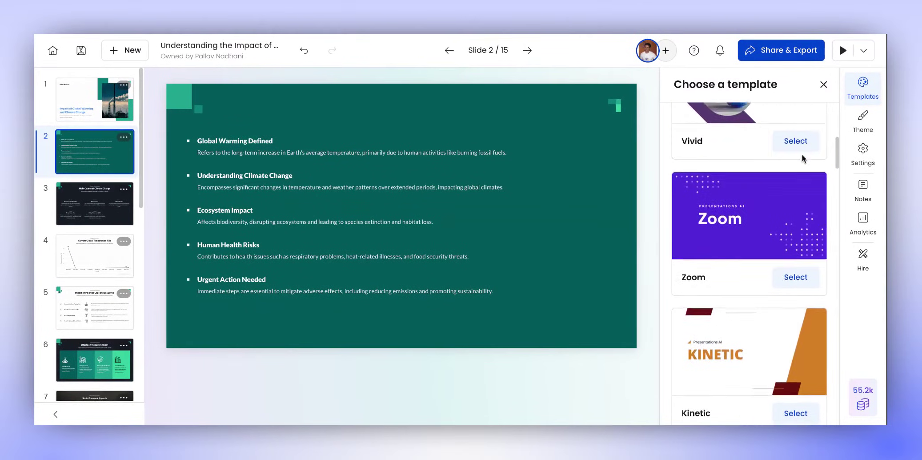
scroll(804, 159, "down", 10)
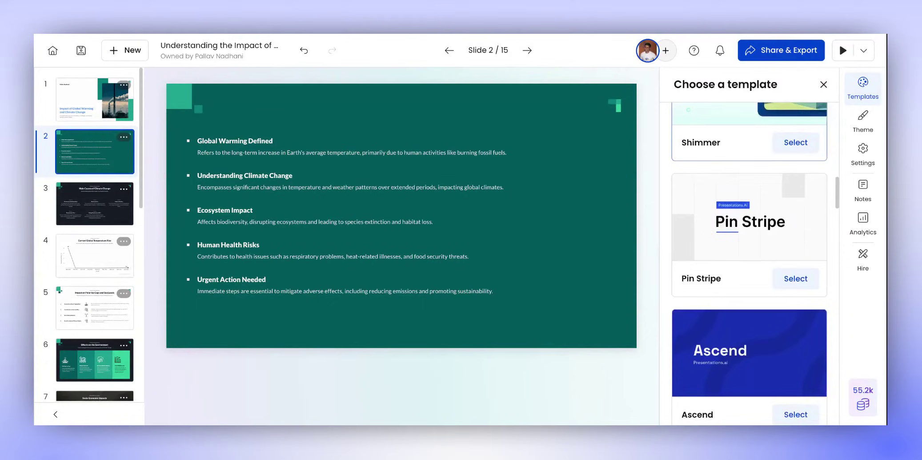
scroll(750, 263, "down", 5)
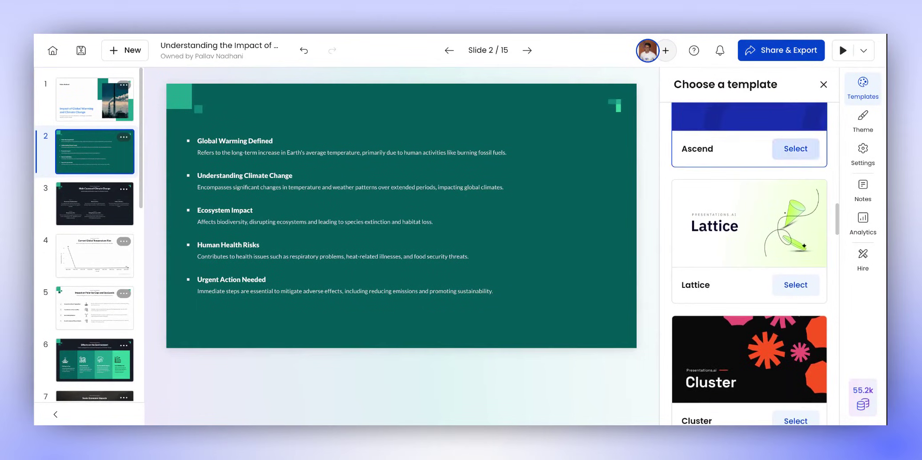
scroll(787, 172, "up", 20)
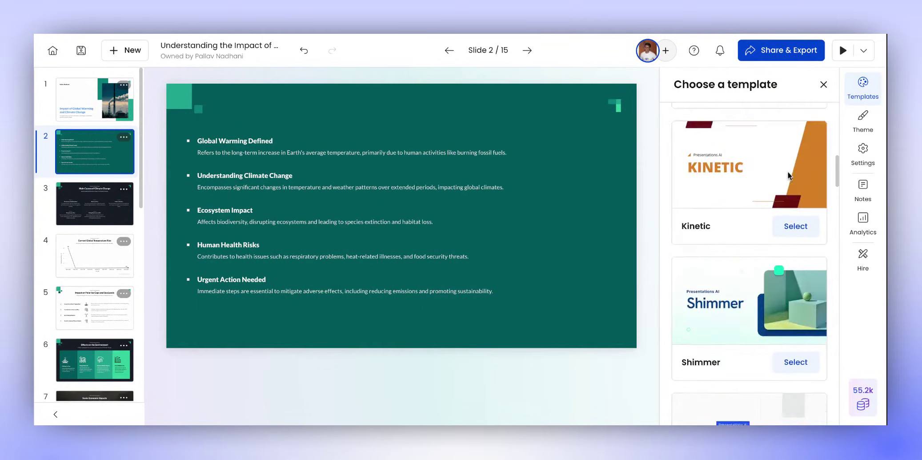
scroll(783, 180, "up", 3)
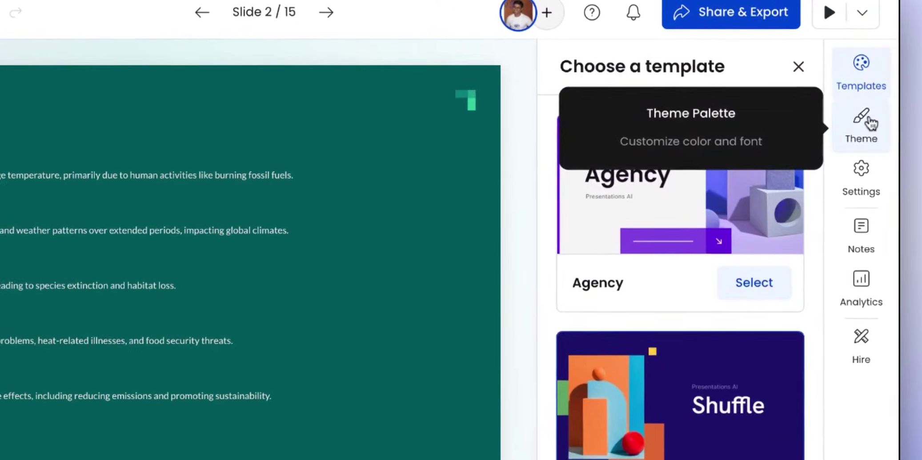
Step: Try the Blue color palette on the presentation's theme and replace it with the Grey palette
left_click(862, 117)
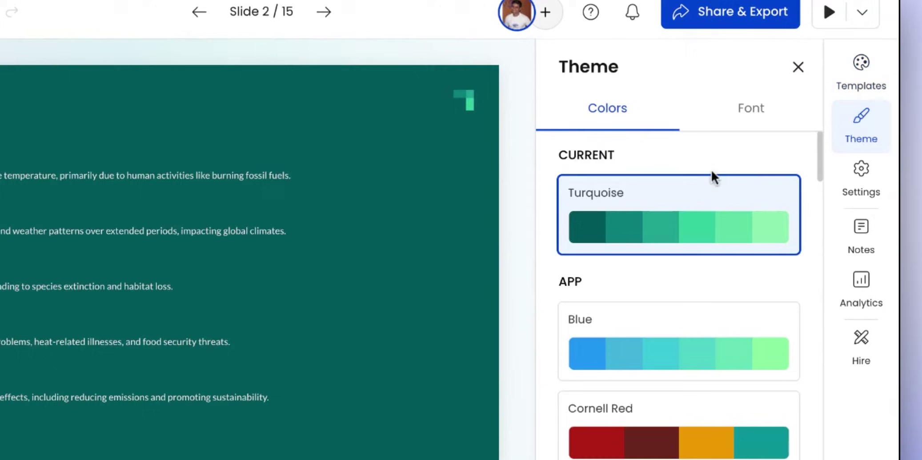
scroll(711, 190, "down", 2)
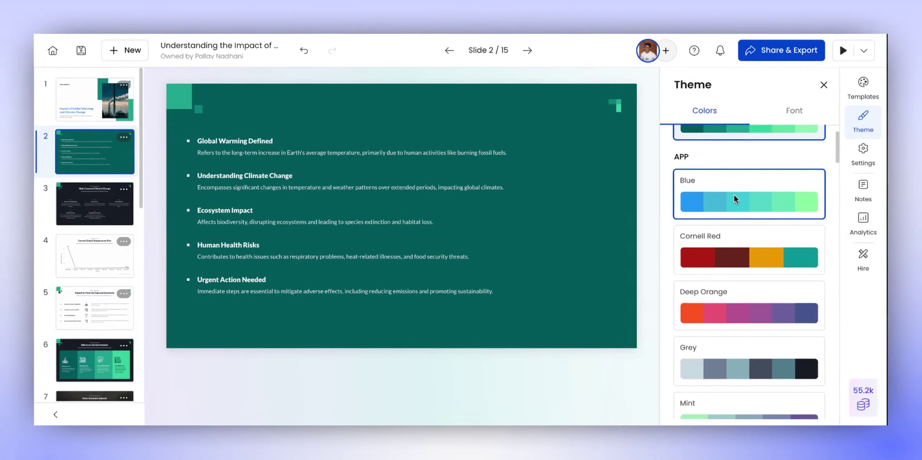
left_click(734, 197)
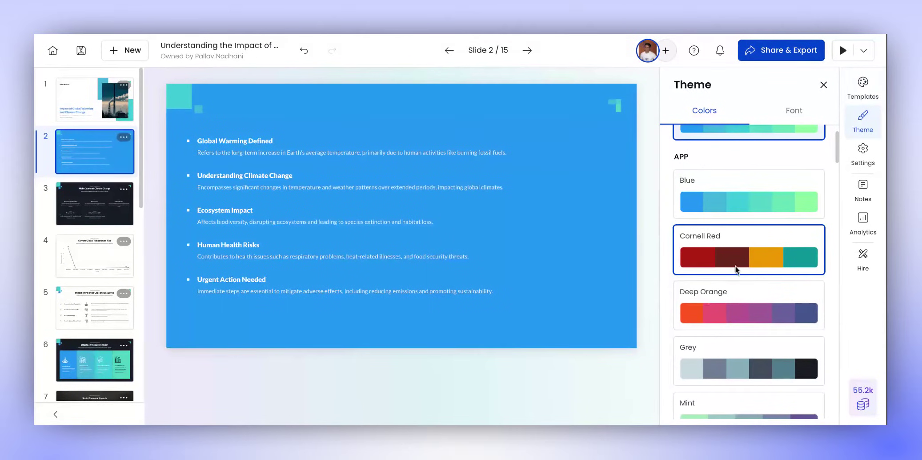
scroll(733, 310, "down", 1)
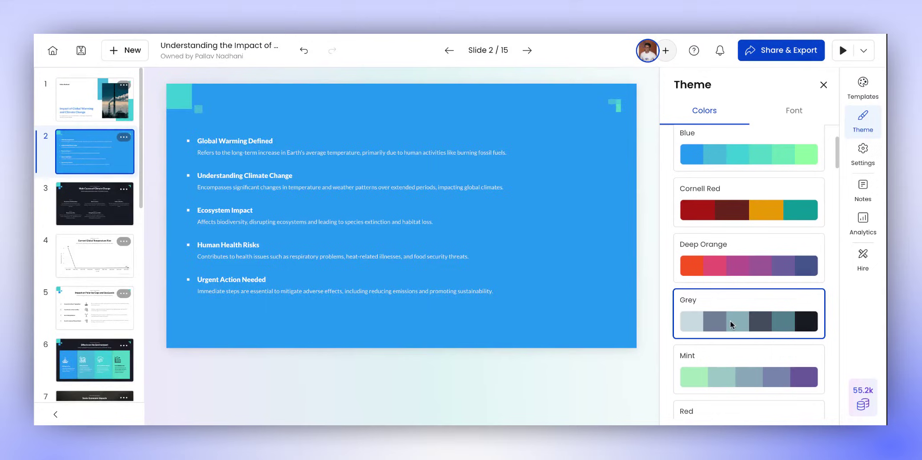
left_click(729, 320)
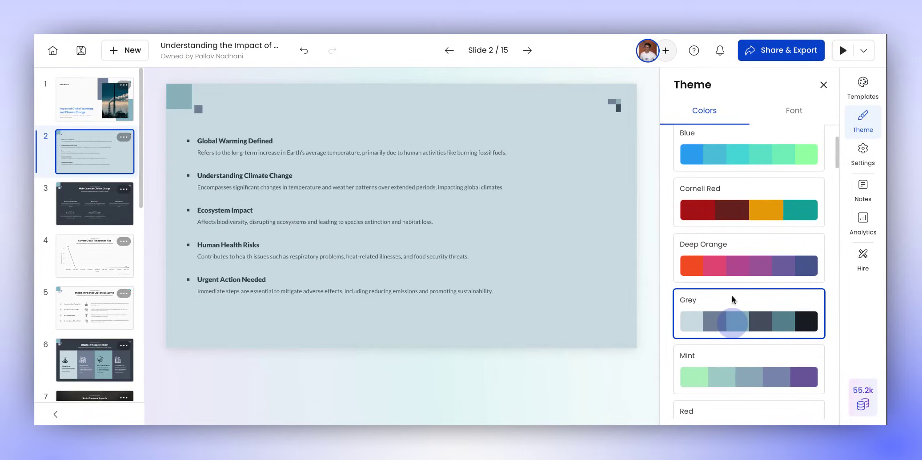
Step: Set the presentation's theme fonts to the Space Grotesk and Work Sans pairing
left_click(803, 117)
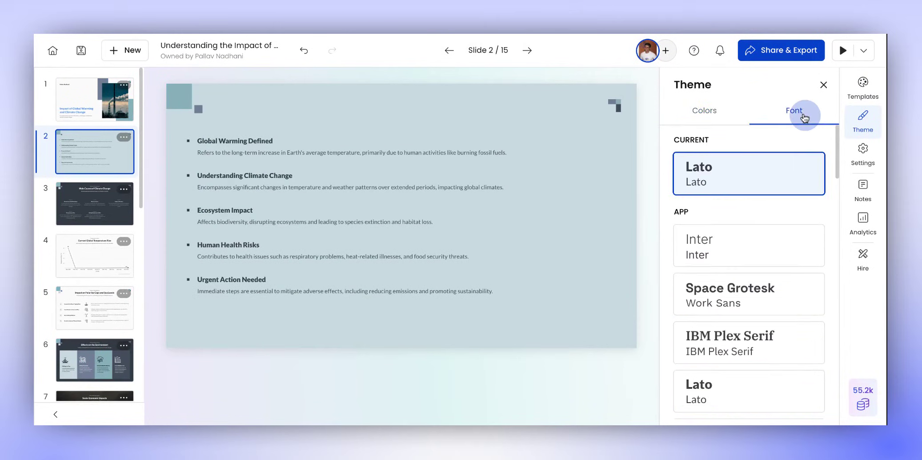
left_click(754, 297)
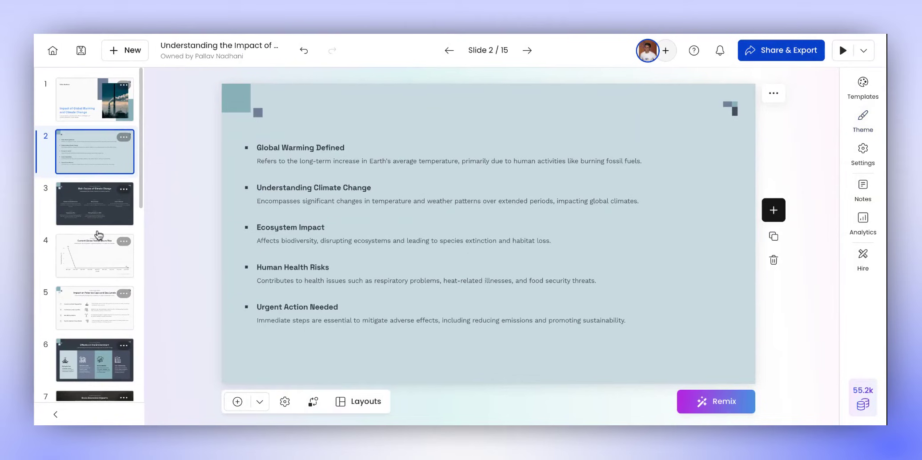
Step: In the chart data of slide 4, set the 1980-1990 temperature rise to 2 and save the data
left_click(103, 245)
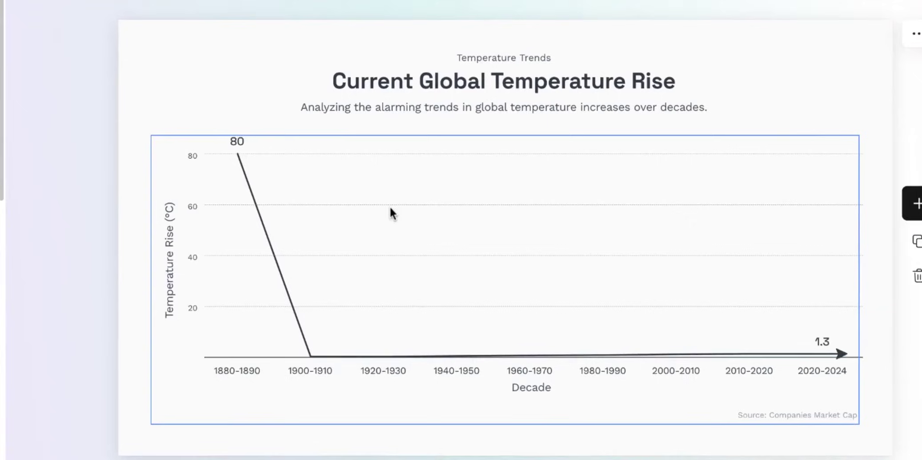
left_click(409, 216)
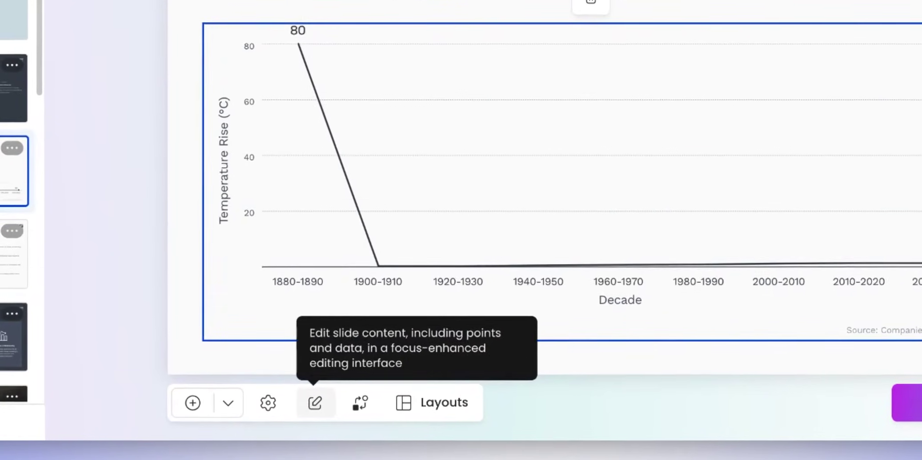
left_click(314, 401)
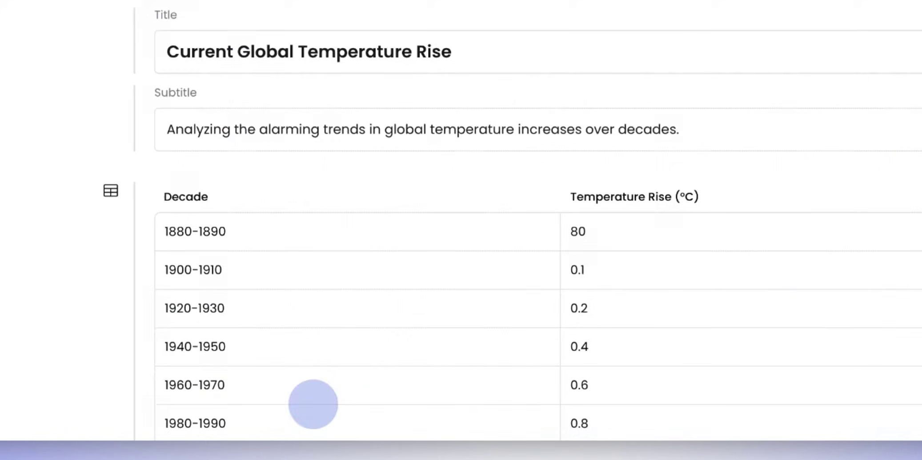
scroll(413, 241, "down", 2)
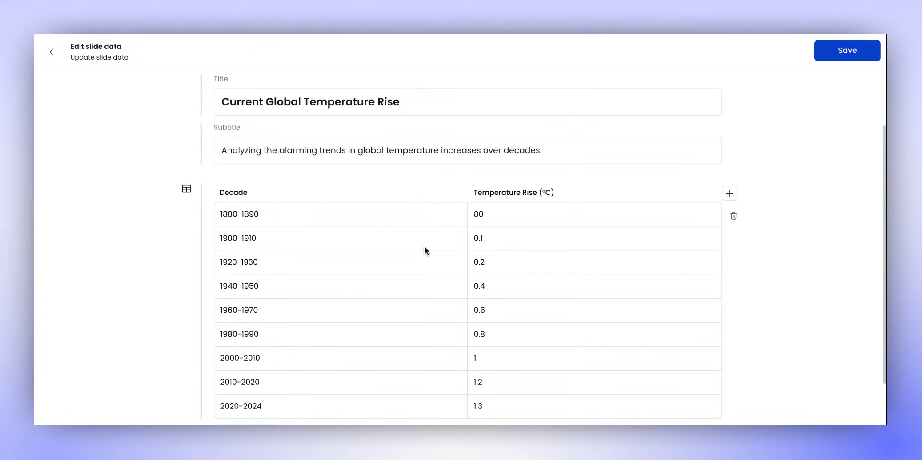
scroll(413, 241, "down", 1)
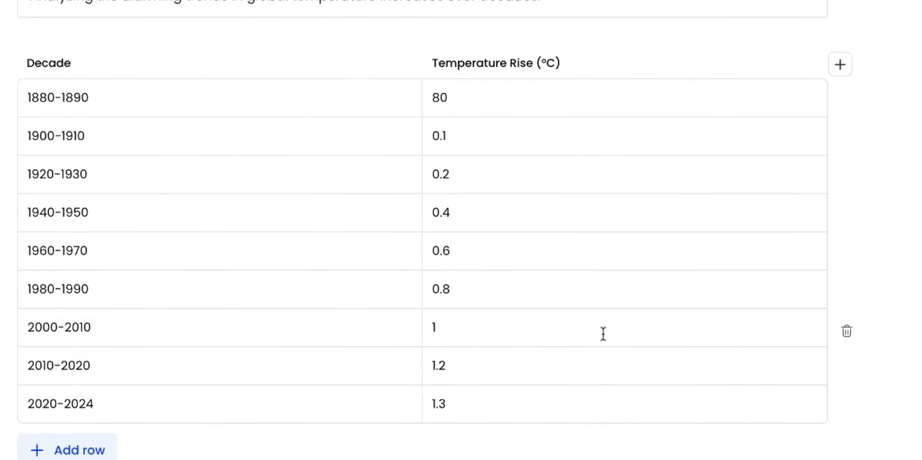
left_click(542, 285)
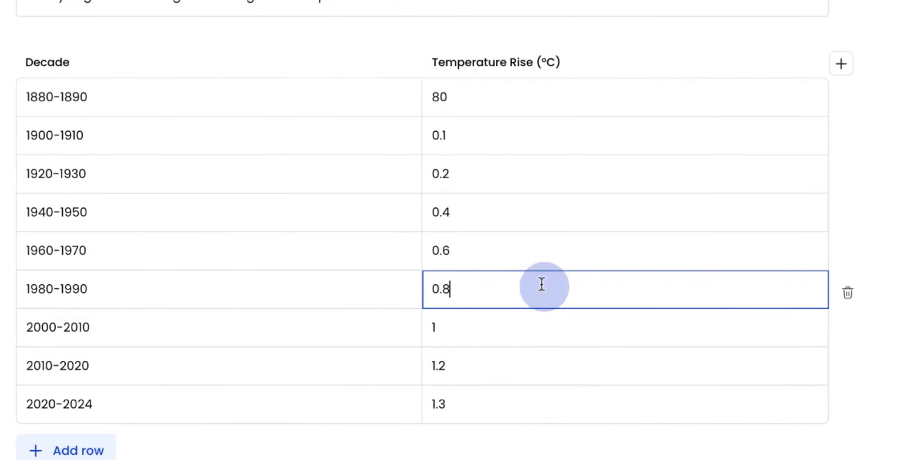
key("BackSpace")
key("BackSpace")
key("BackSpace")
type("2")
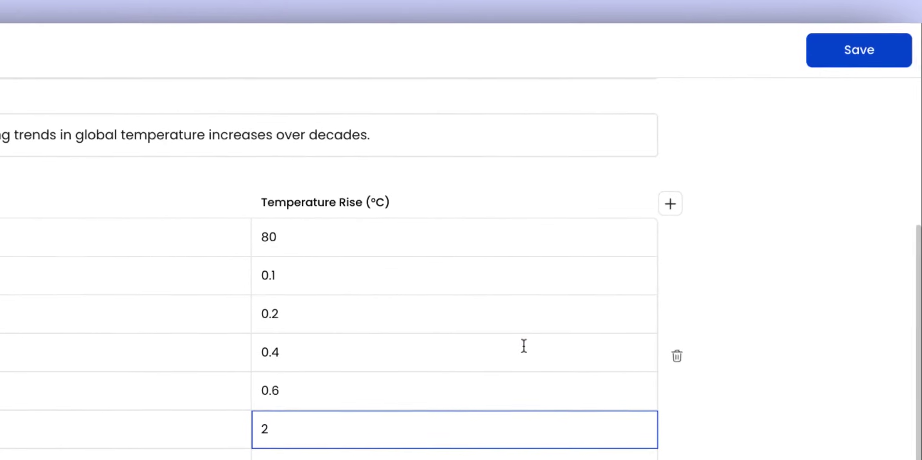
left_click(873, 28)
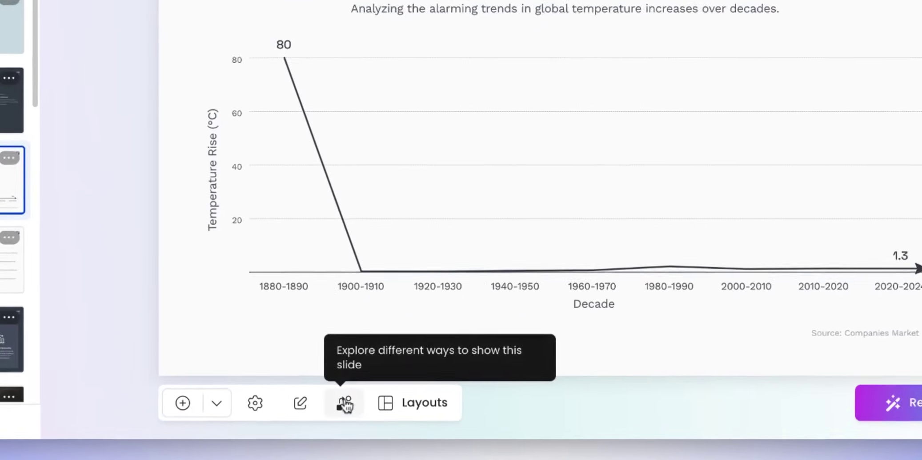
Step: Change the temperature rise chart on slide 4 to a Column Chart
left_click(345, 404)
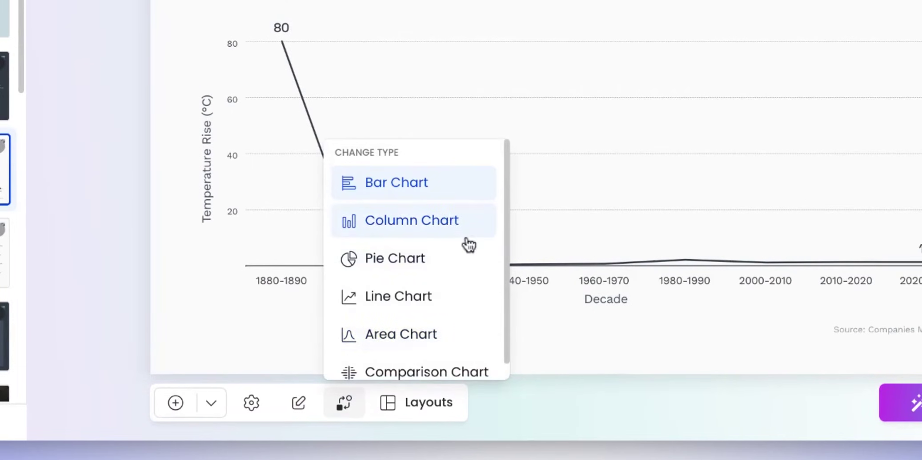
left_click(467, 222)
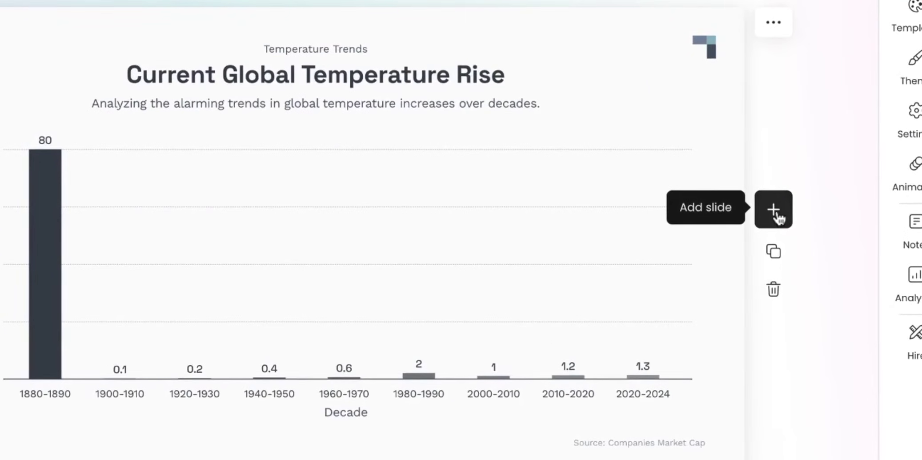
Step: Browse the Essential Slides, List and People Slides categories in the add-slide library and leave without adding a slide
left_click(778, 217)
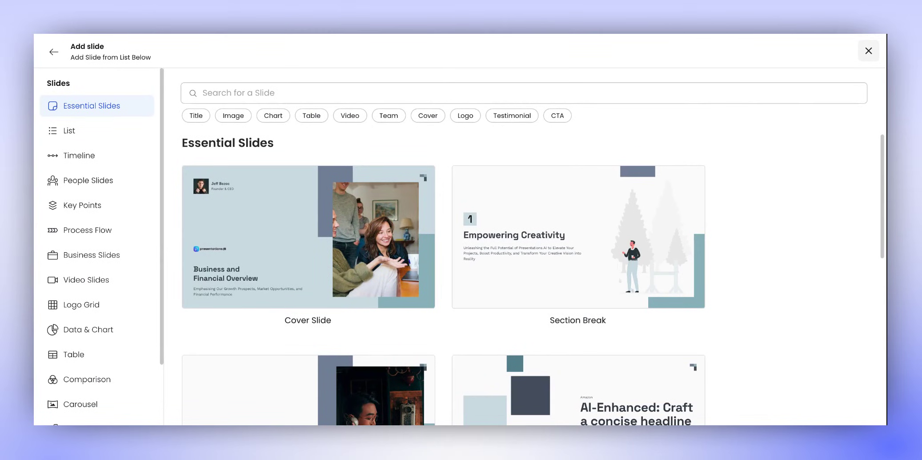
scroll(533, 280, "down", 3)
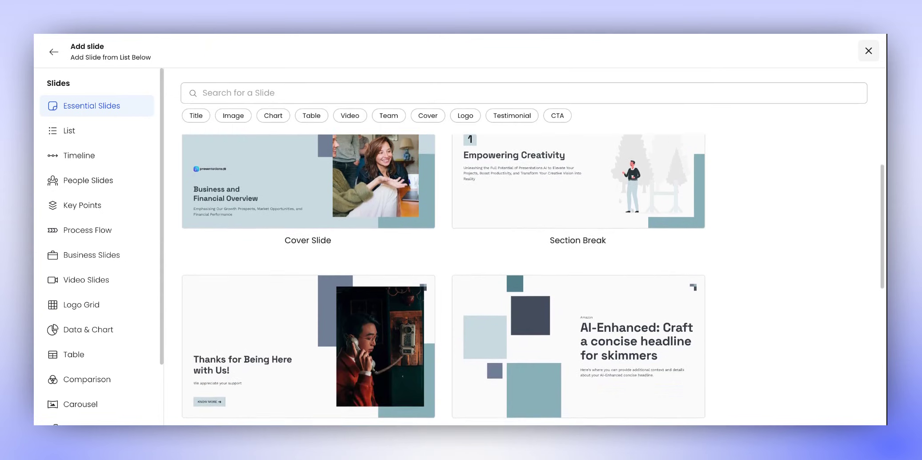
scroll(306, 222, "down", 3)
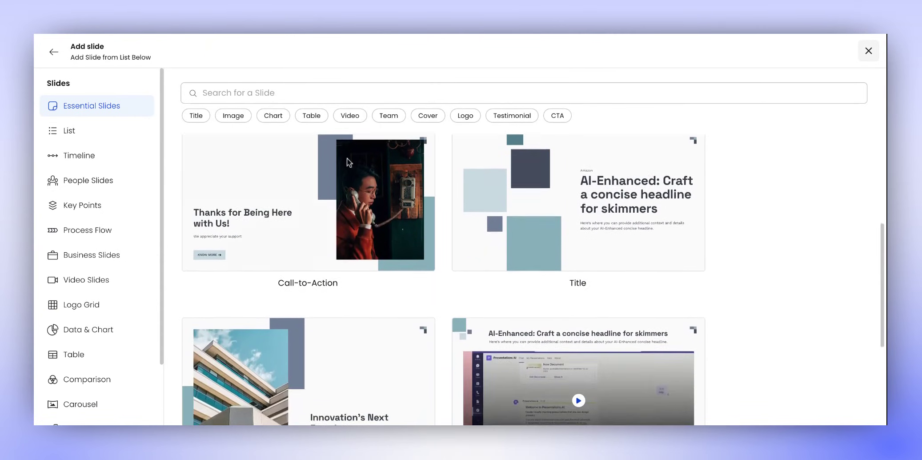
left_click(94, 128)
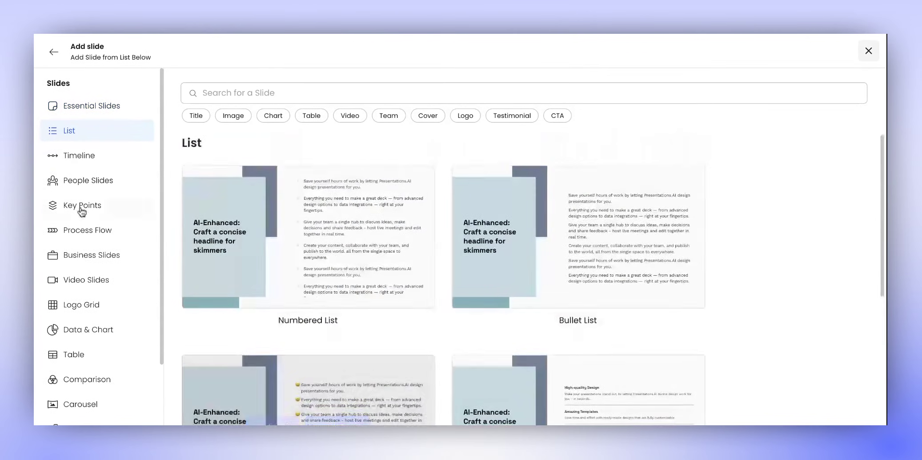
left_click(95, 186)
scroll(573, 240, "down", 3)
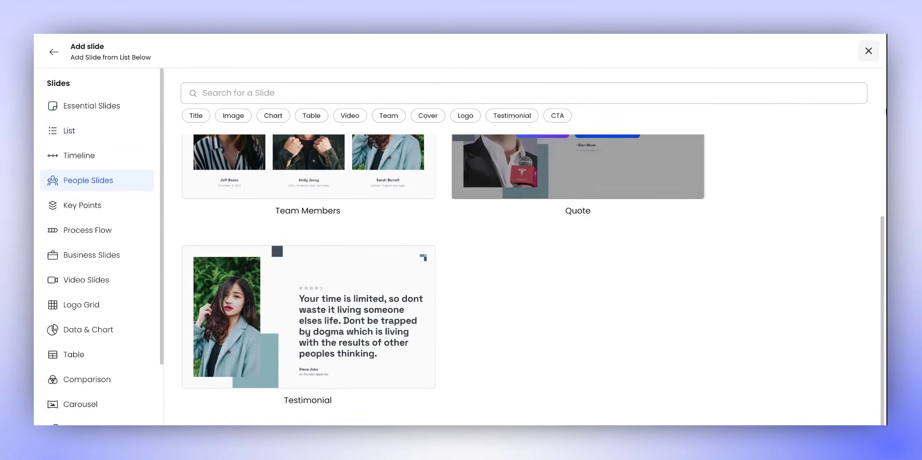
left_click(868, 51)
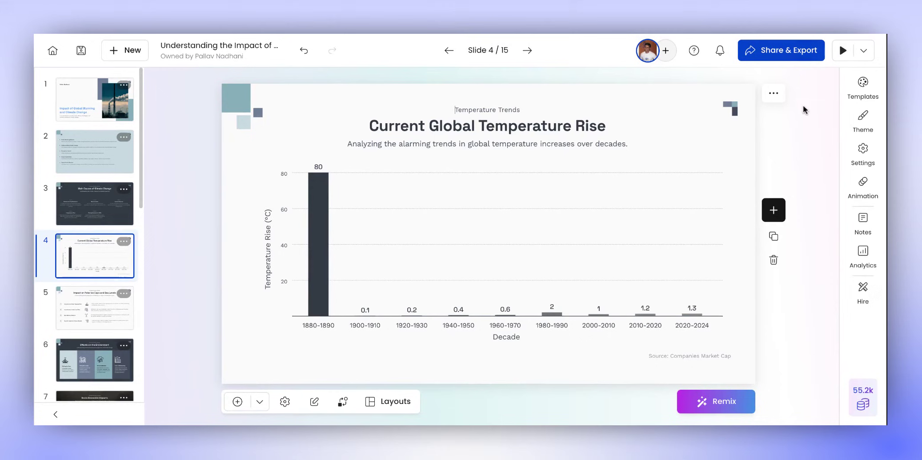
Step: Publish the deck for viewing by link, copy the link, and return to the sharing options
left_click(805, 52)
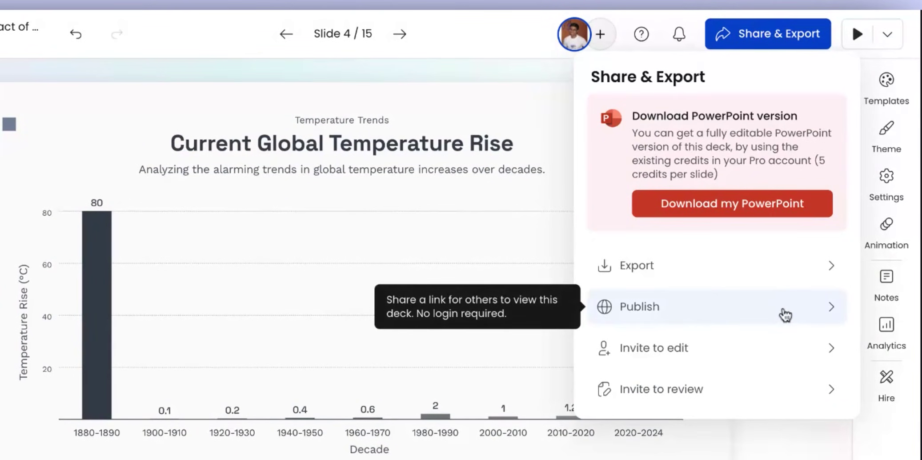
left_click(785, 315)
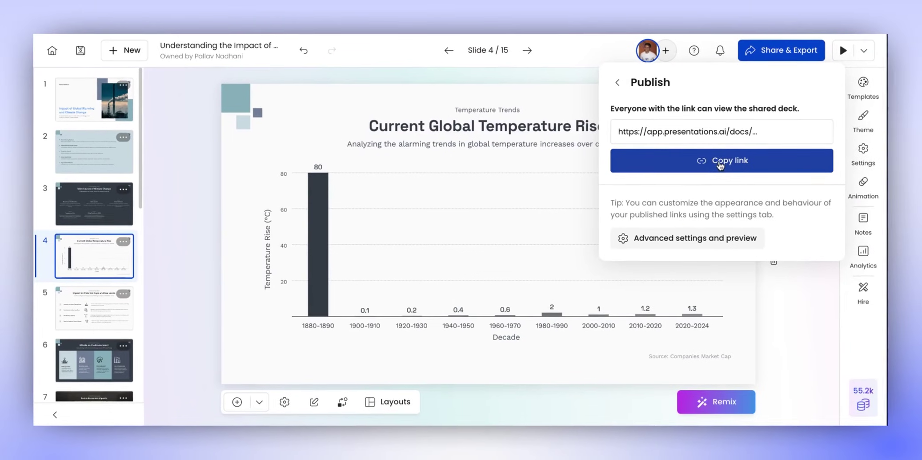
left_click(720, 162)
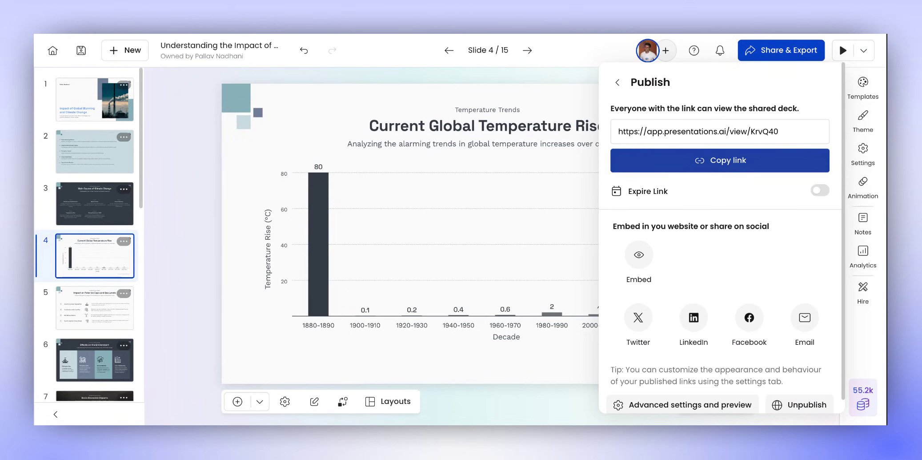
left_click(619, 82)
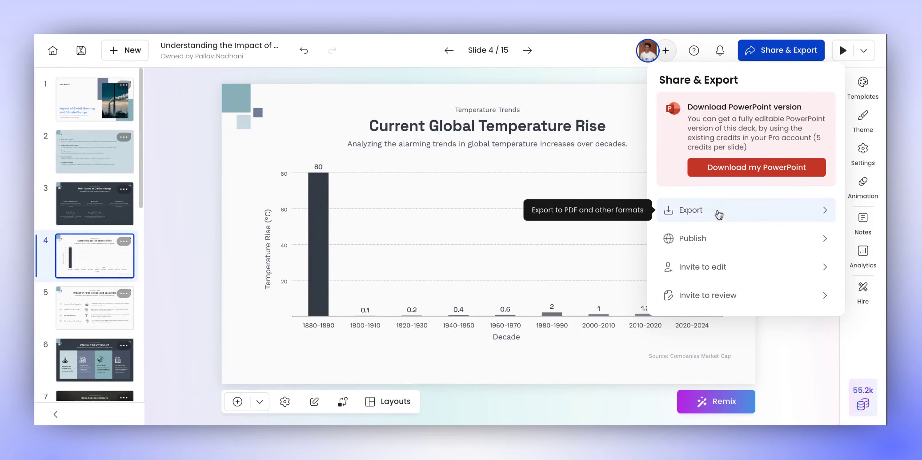
Step: Look through the deck's export formats and invite-to-edit options, and close the sharing options
left_click(719, 210)
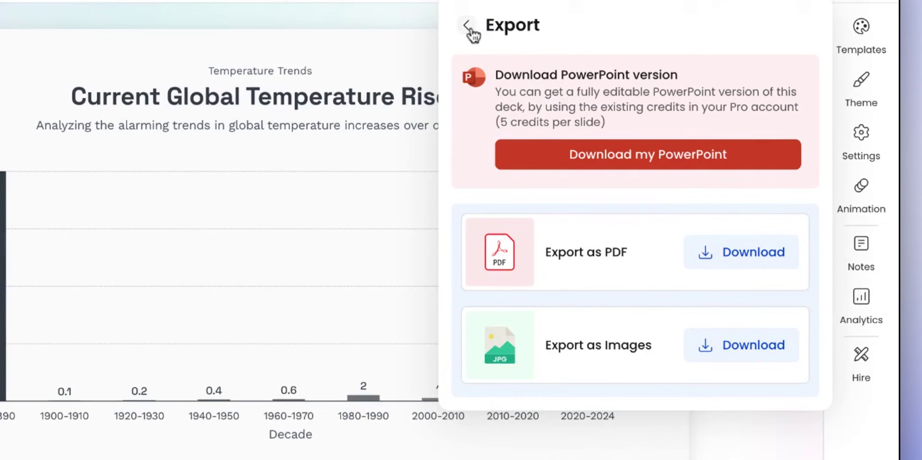
left_click(466, 23)
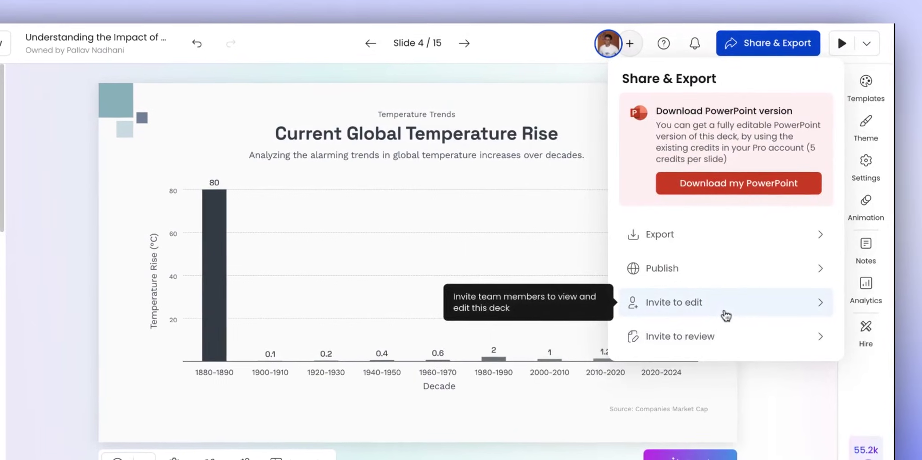
left_click(735, 267)
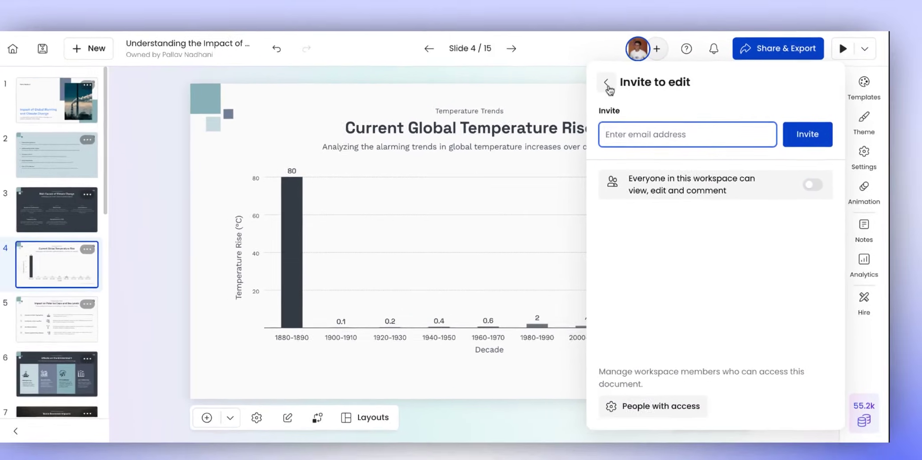
left_click(572, 81)
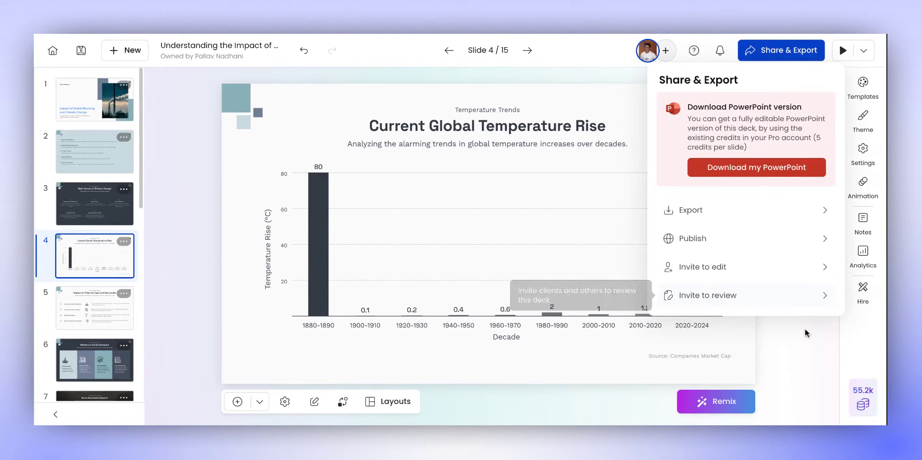
left_click(795, 376)
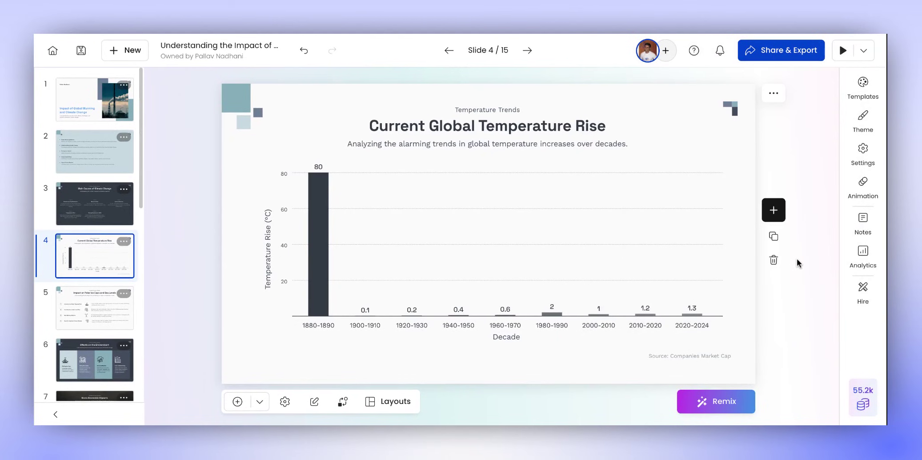